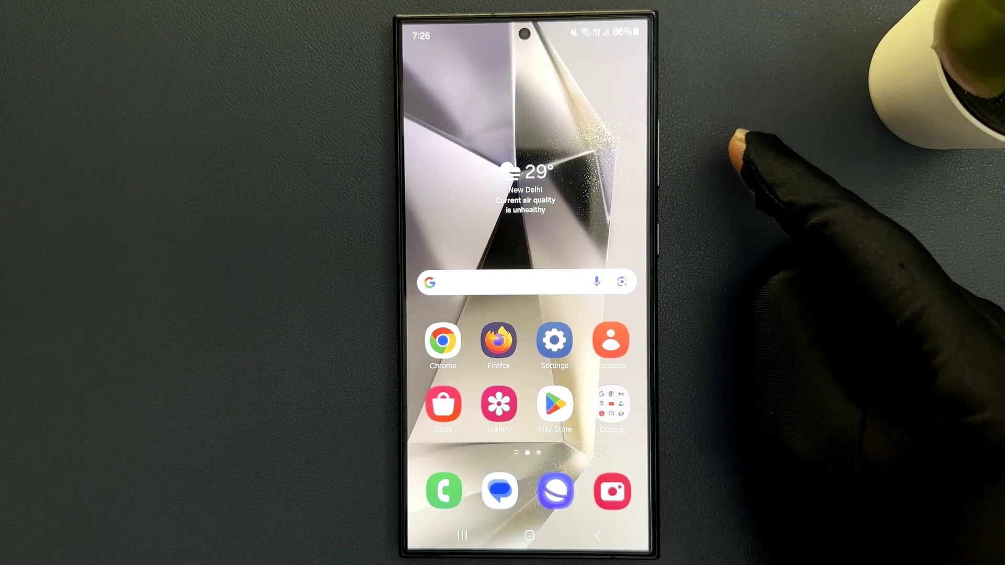
- Open Quick Share settings via the quick panel gear and Connected devices
{"action": "left_click_drag", "start_coordinate": [617, 35], "coordinate": [618, 236]}
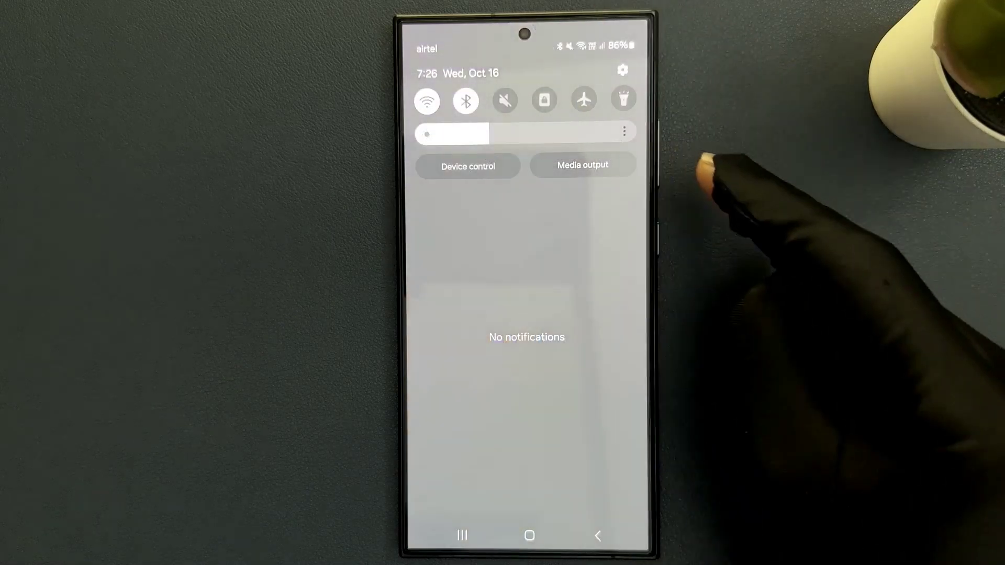
{"action": "left_click", "coordinate": [622, 71]}
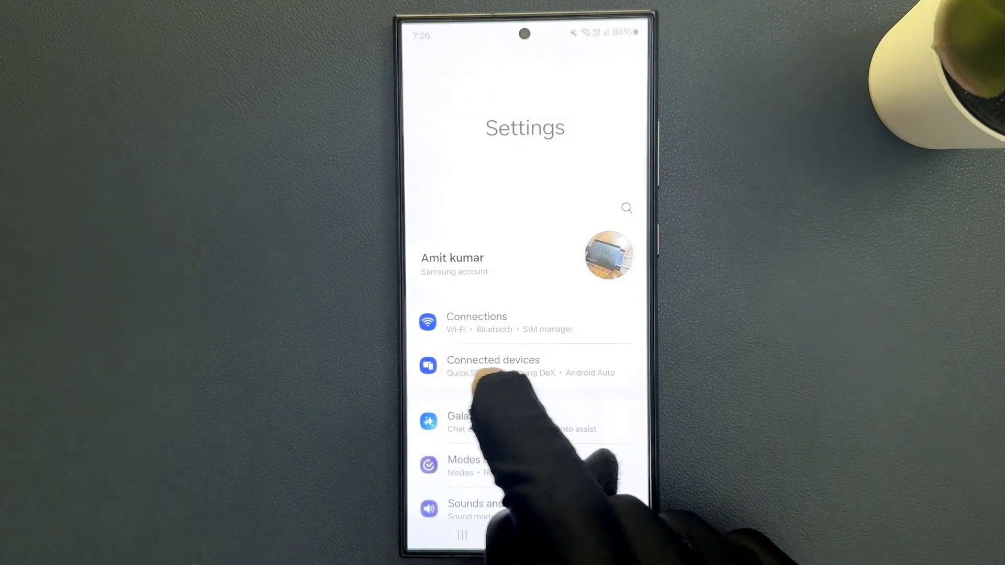
{"action": "left_click", "coordinate": [561, 366]}
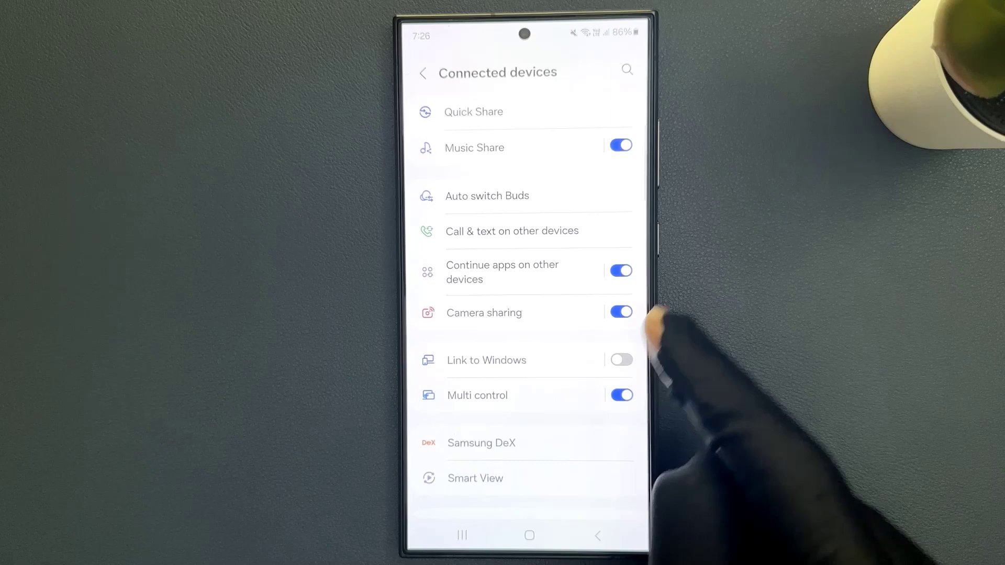
{"action": "left_click", "coordinate": [503, 112]}
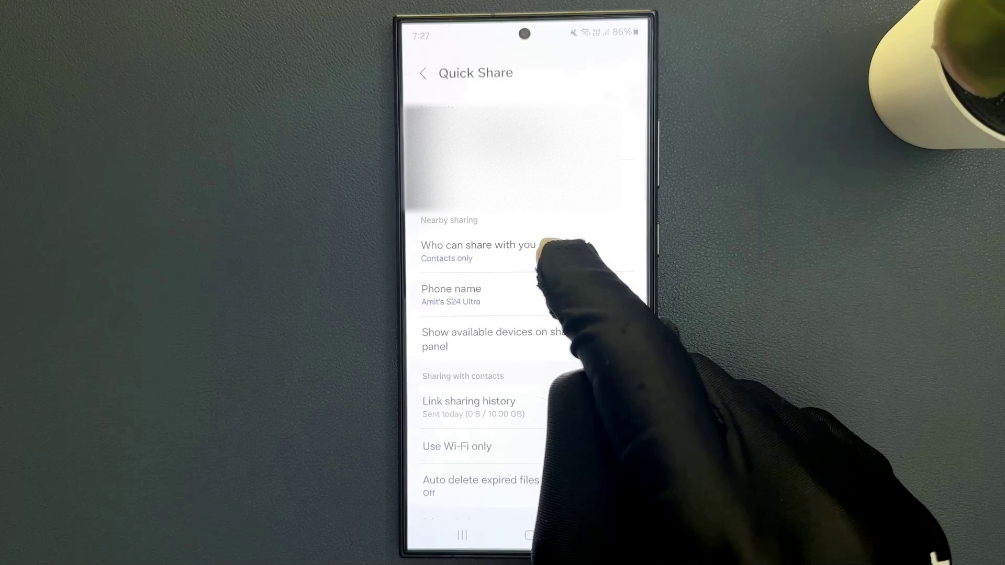
- Change Who can share with you from Contacts only to No one
{"action": "left_click", "coordinate": [559, 245]}
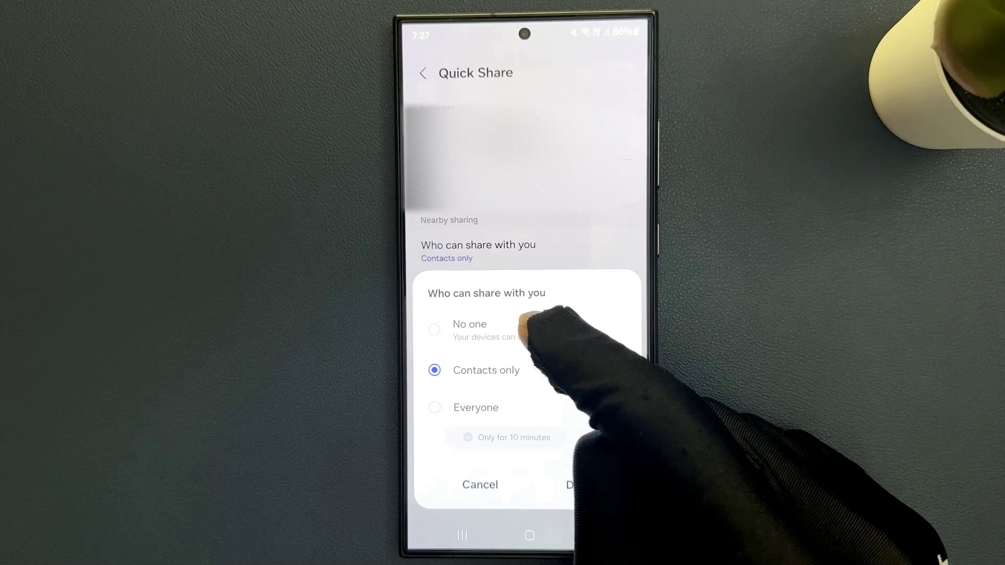
{"action": "left_click", "coordinate": [503, 328]}
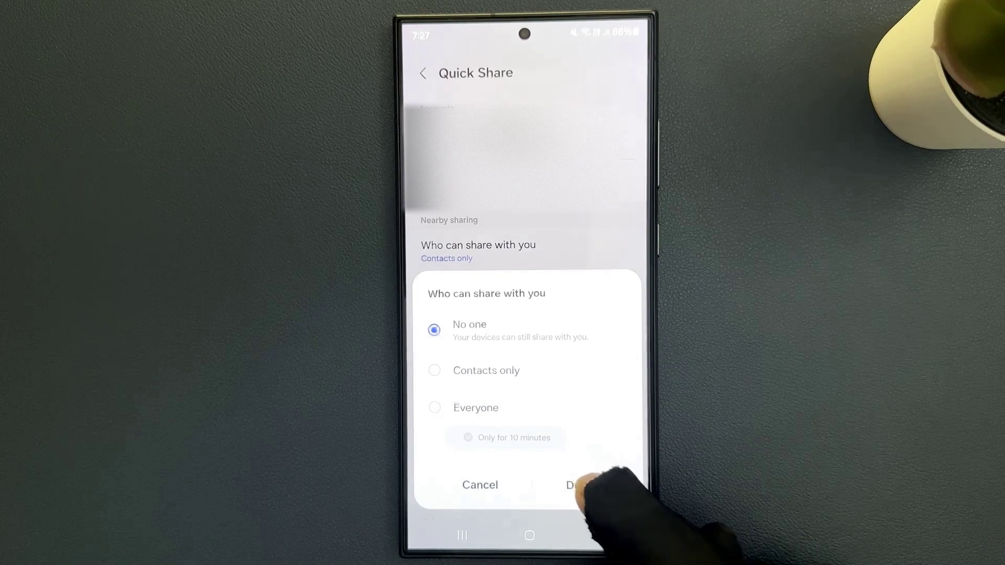
{"action": "left_click", "coordinate": [585, 485]}
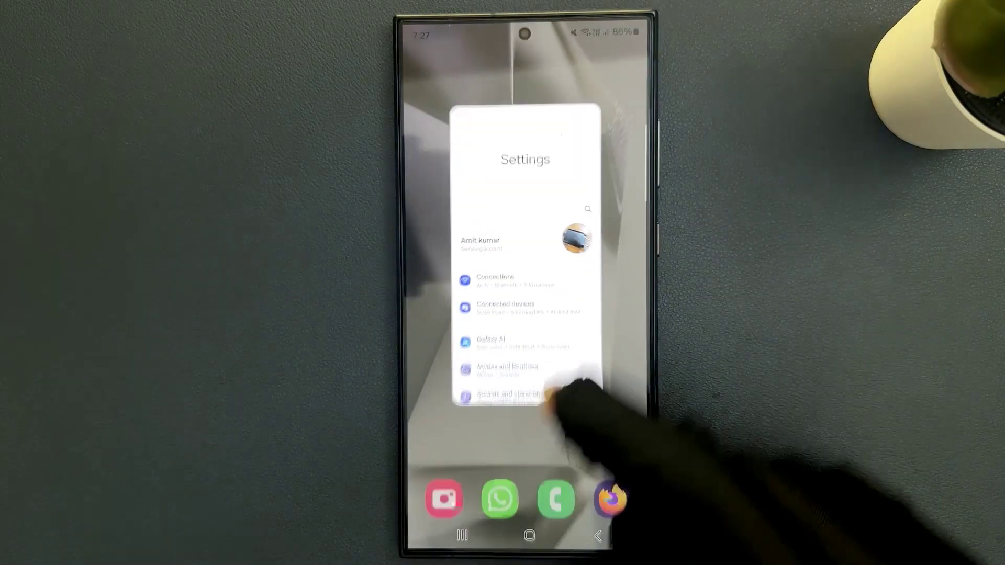
- Swipe the Settings card away in Recents to close the app
{"action": "left_click_drag", "start_coordinate": [526, 275], "coordinate": [526, 63]}
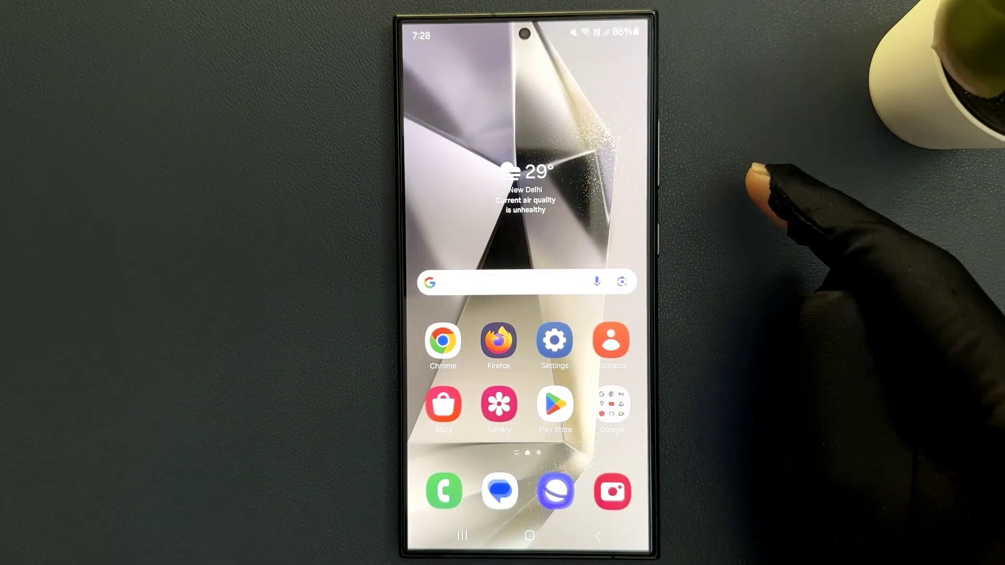